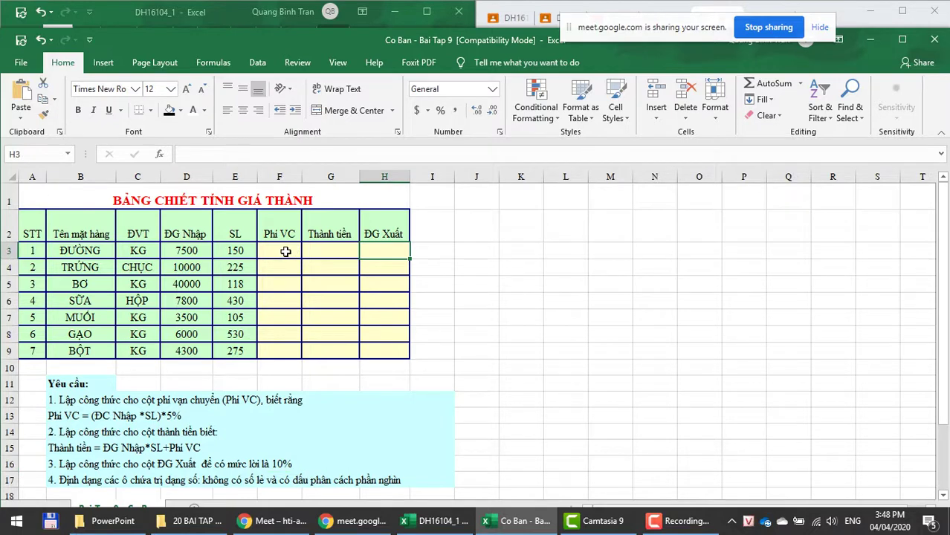
Step: Enter the Phí VC formula =D3*E3*0.05 in F3 and fill it down through F9
click(285, 252)
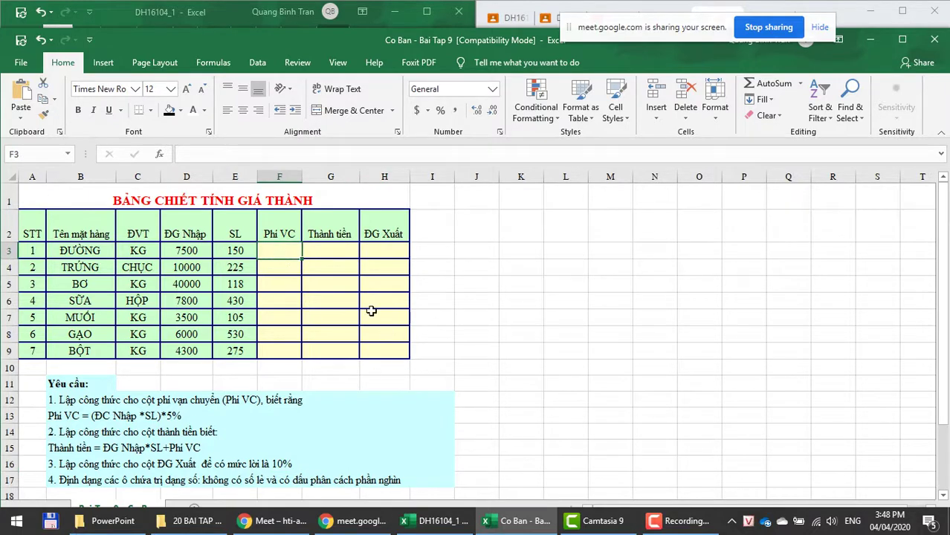
click(350, 254)
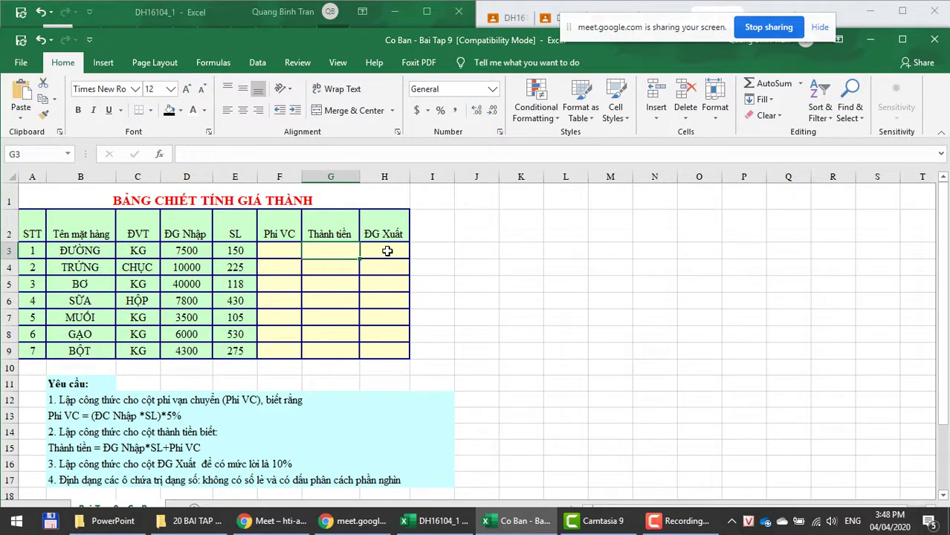
click(283, 249)
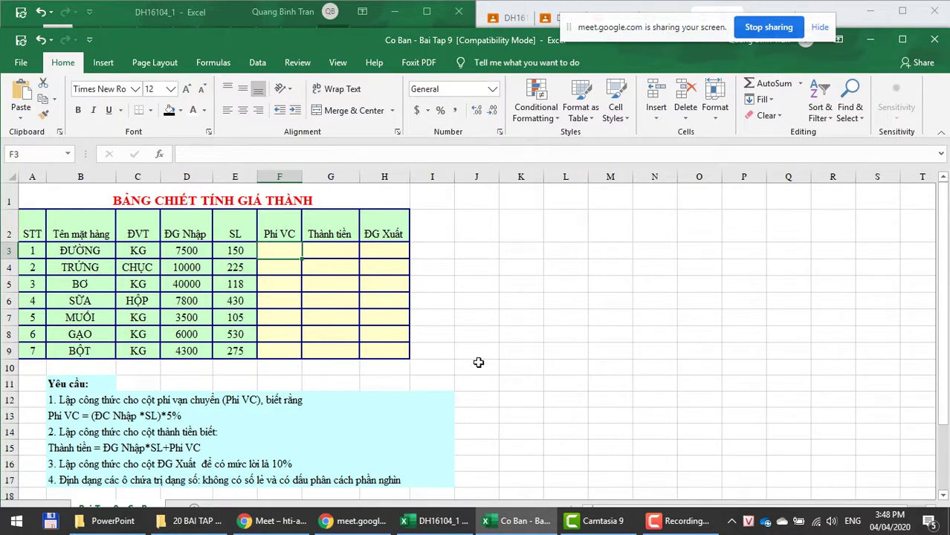
text(=)
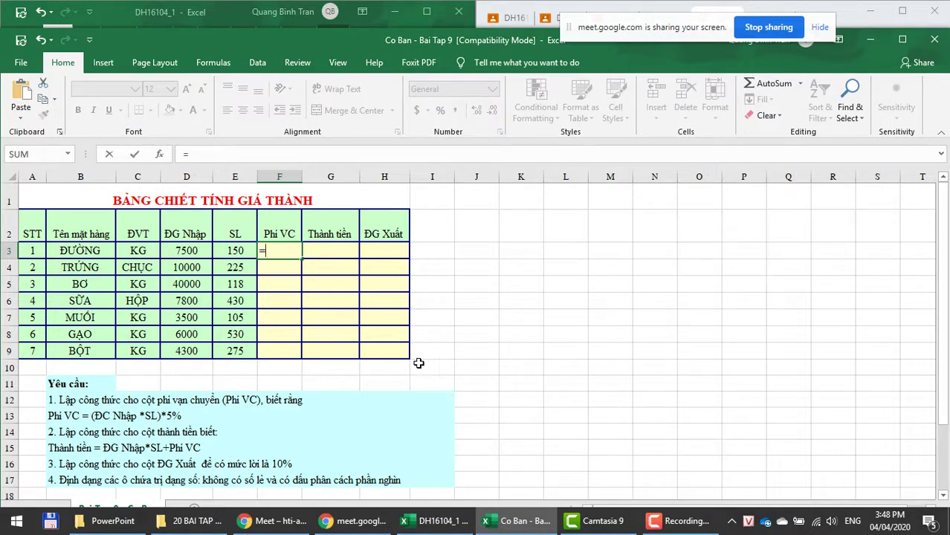
click(207, 250)
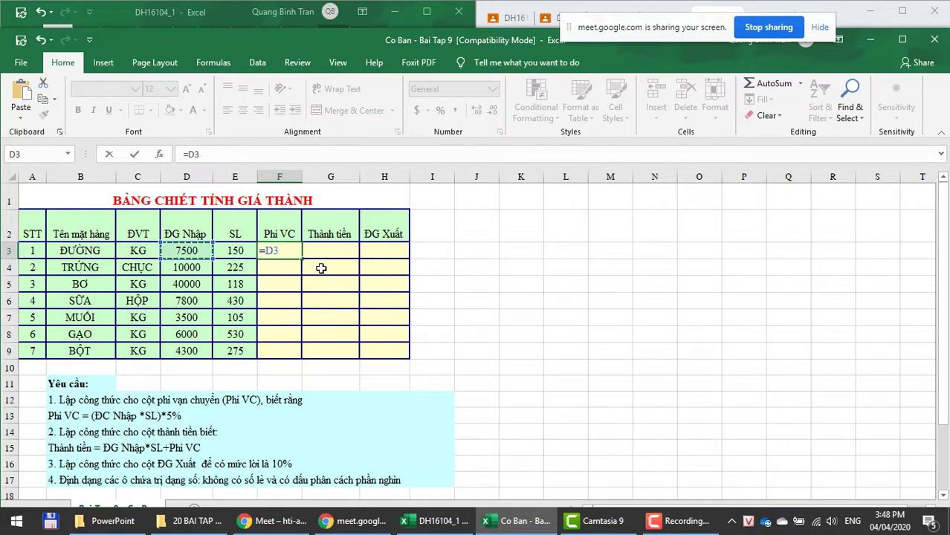
text(*)
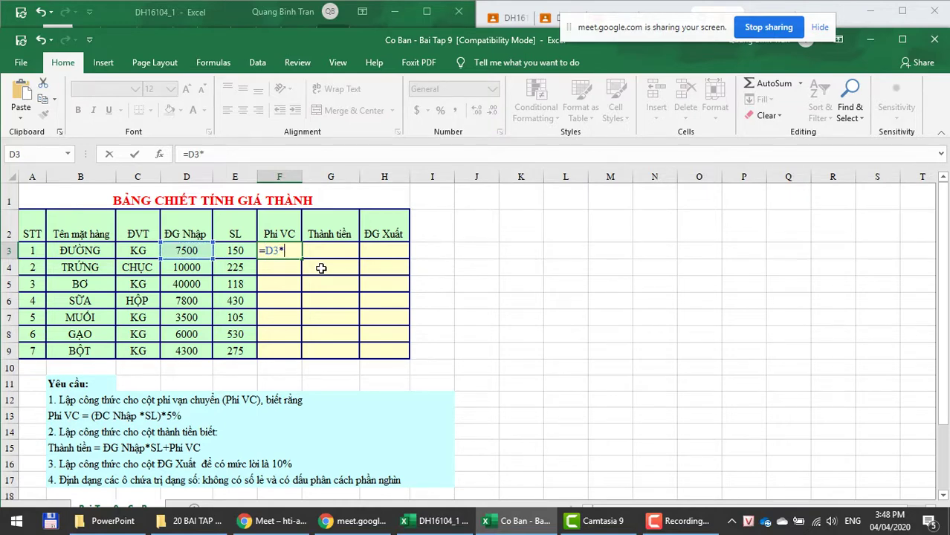
click(240, 250)
text(*)
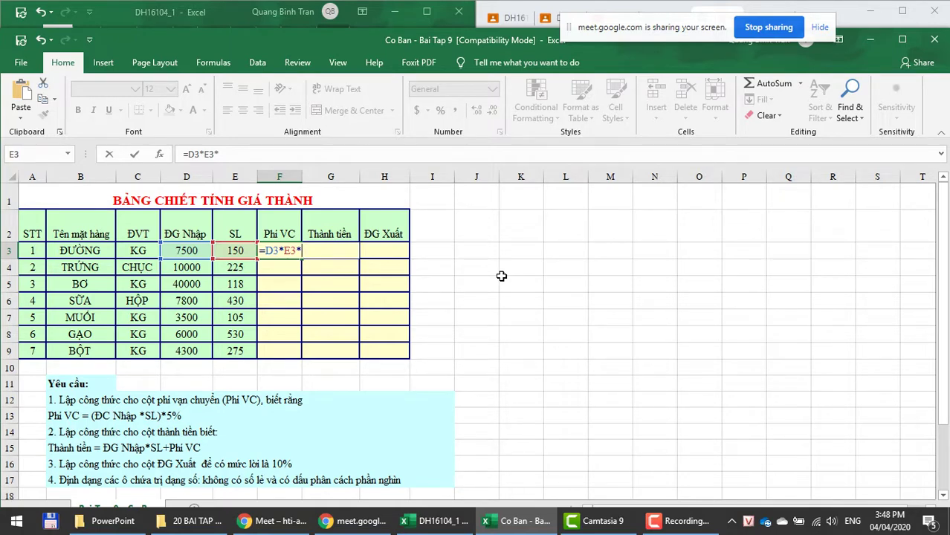
text(0.05)
key(Return)
key(Up)
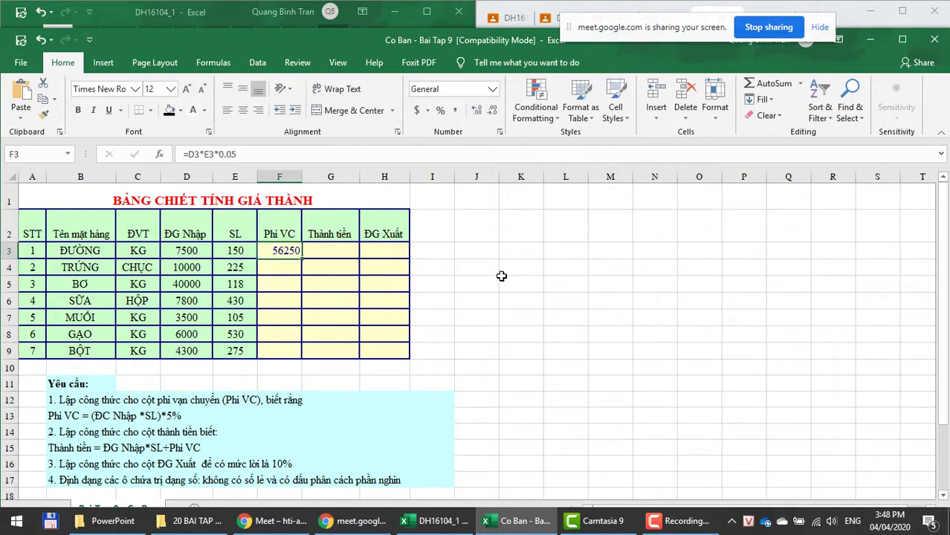
drag(301, 258, 303, 341)
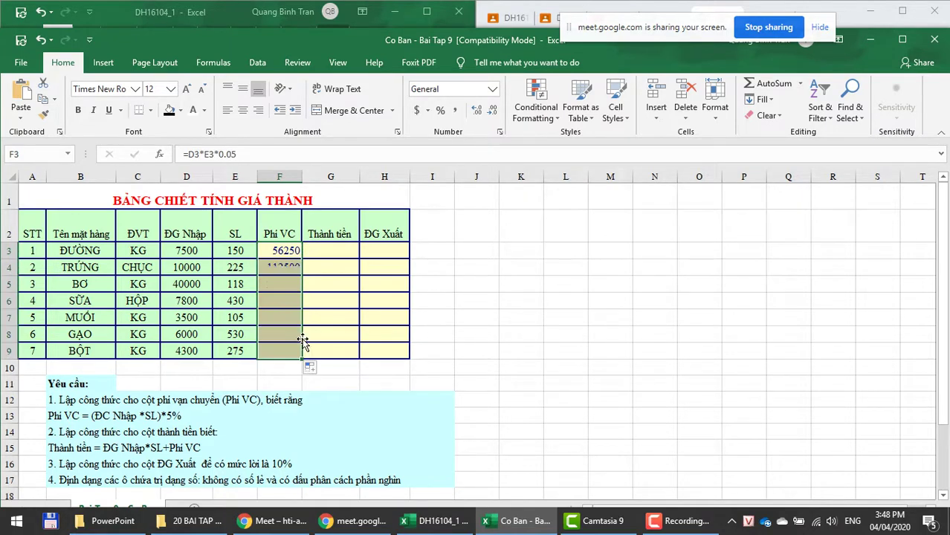
Step: Enter the Thành tiền formula =D3*E3+F3 in G3 and fill it down through G9
click(332, 248)
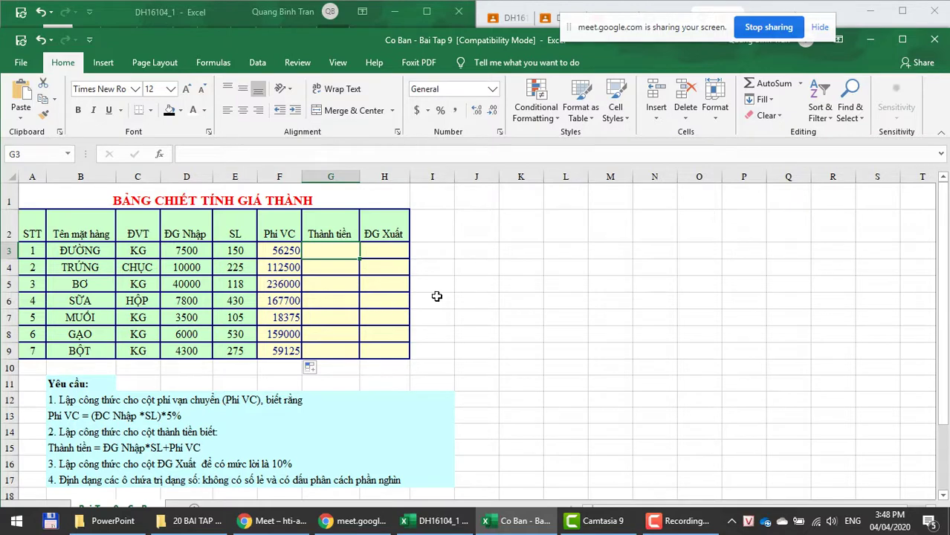
click(346, 265)
click(331, 251)
text(=)
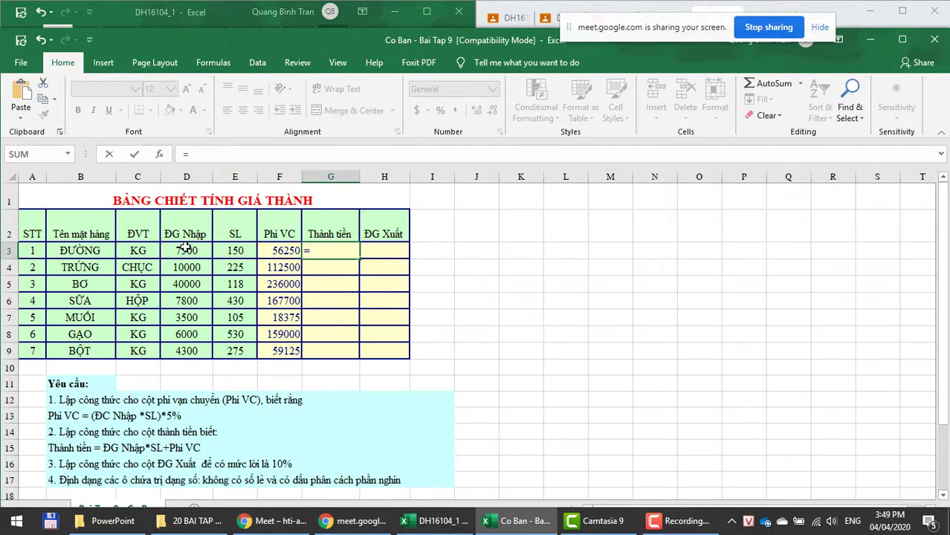
click(186, 250)
text(*)
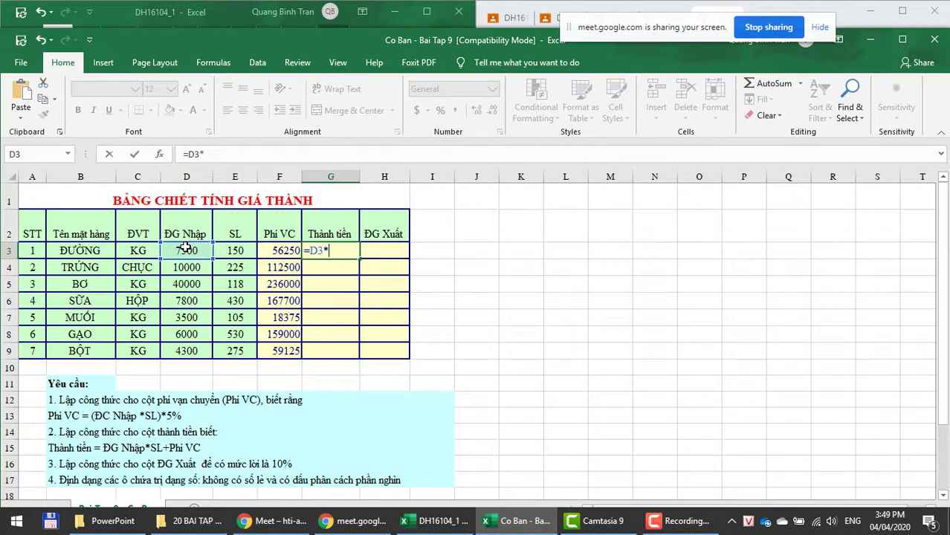
click(240, 251)
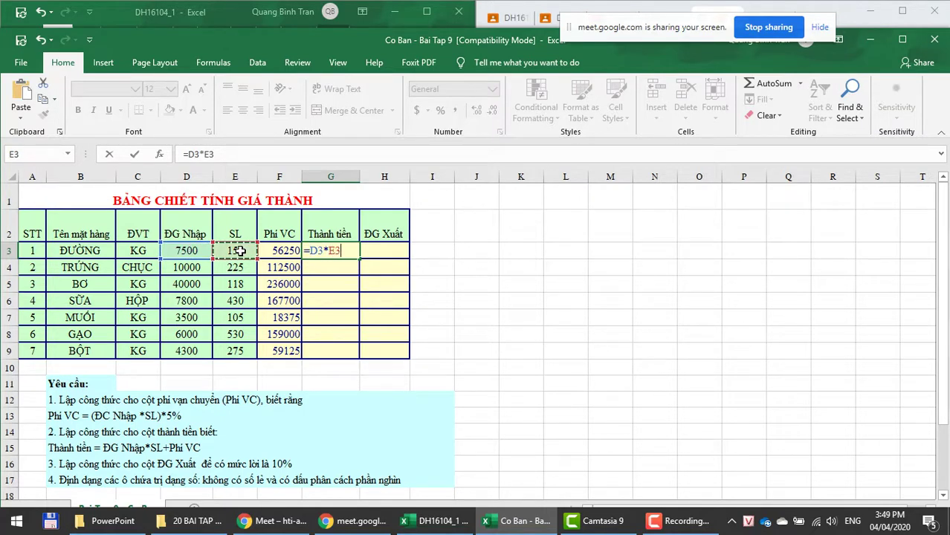
text(+)
click(281, 252)
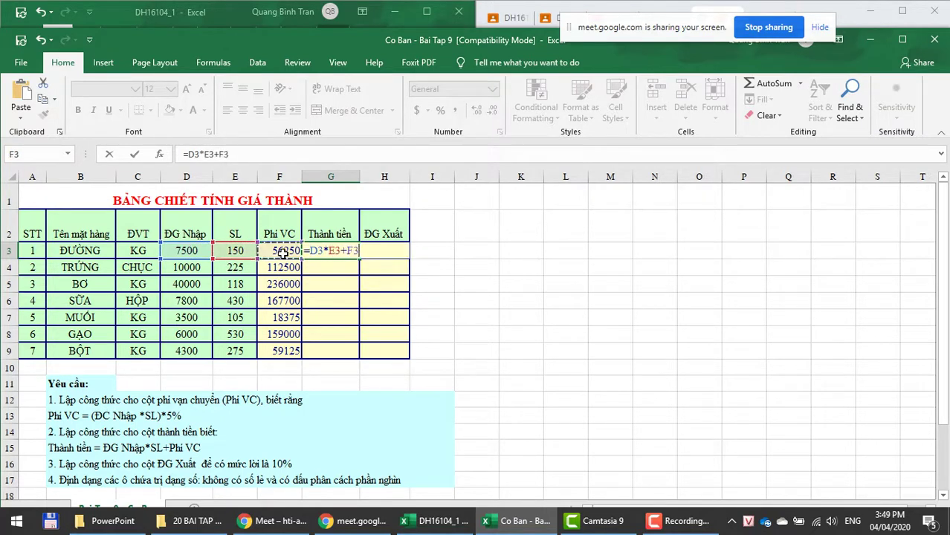
key(Return)
click(328, 253)
drag(360, 258, 362, 358)
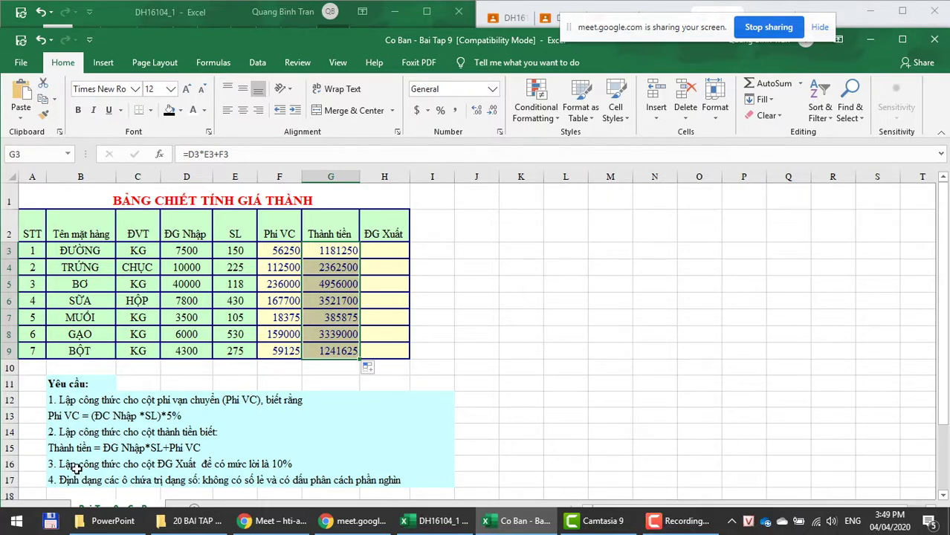
Step: Replace the Thành tiền formula in G9 with the sample value 100 and enter 110 in H9
click(280, 464)
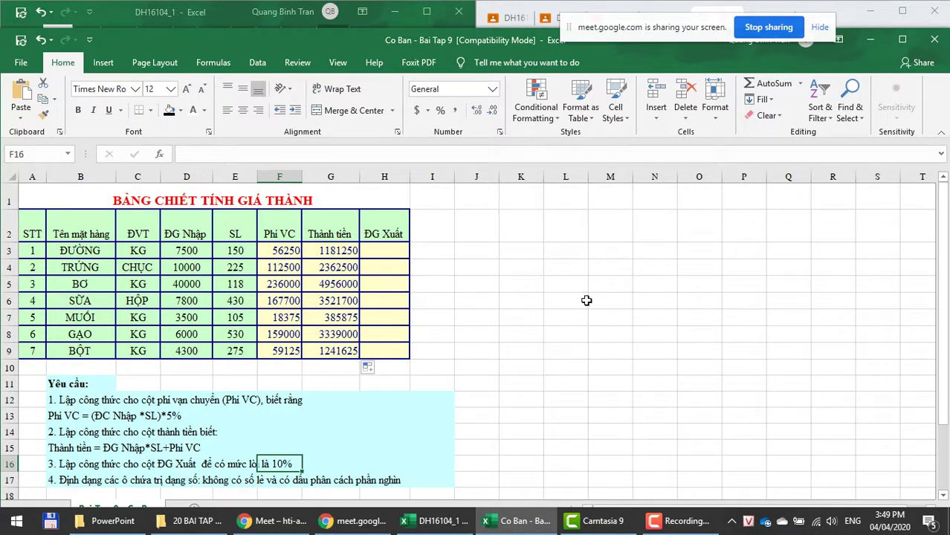
click(564, 229)
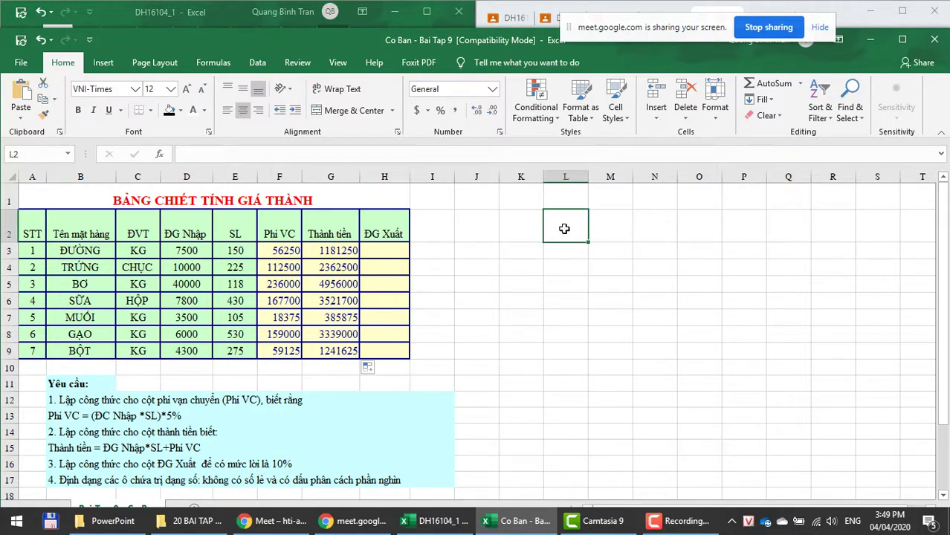
click(319, 350)
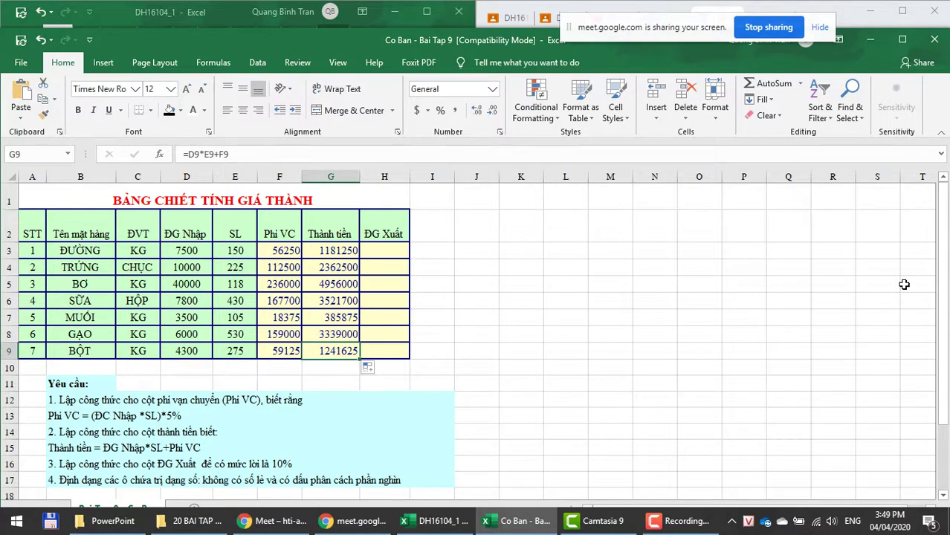
key(Delete)
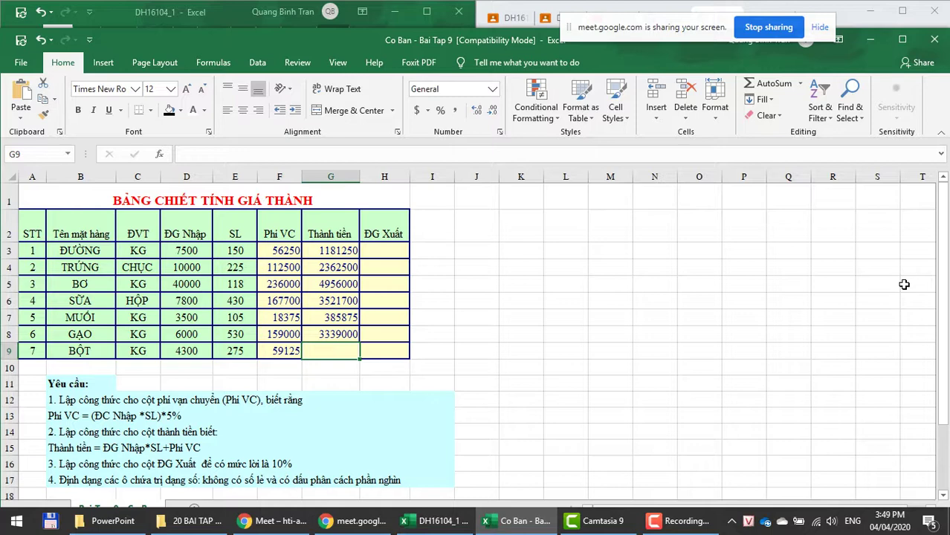
text(100)
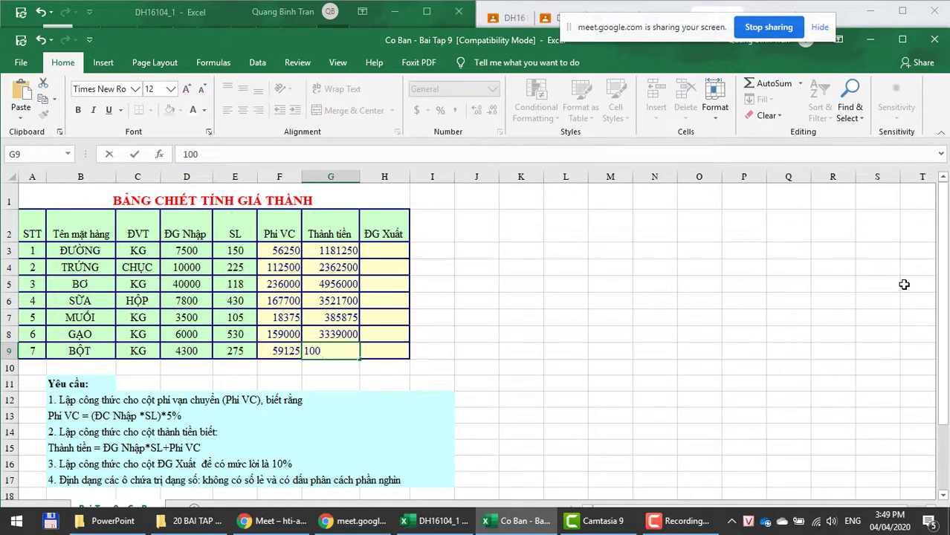
key(Tab)
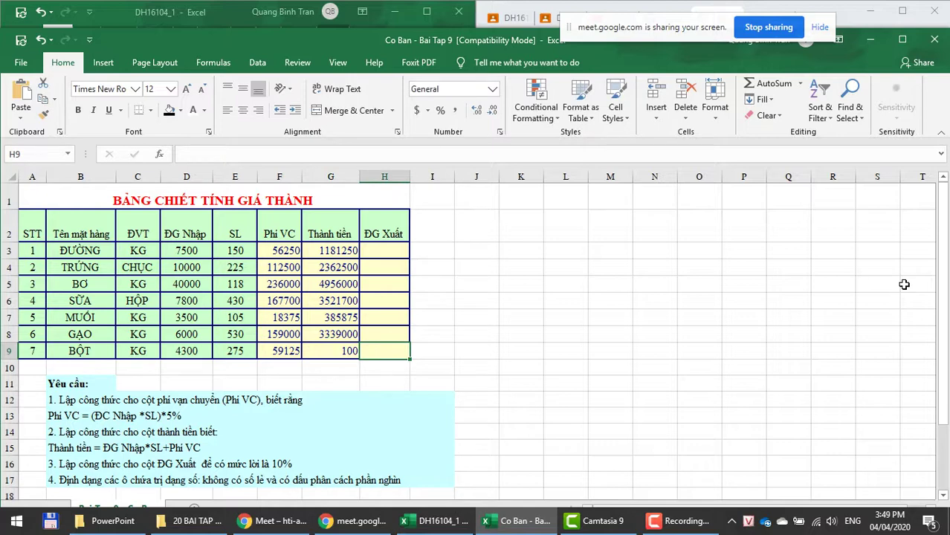
text(1)
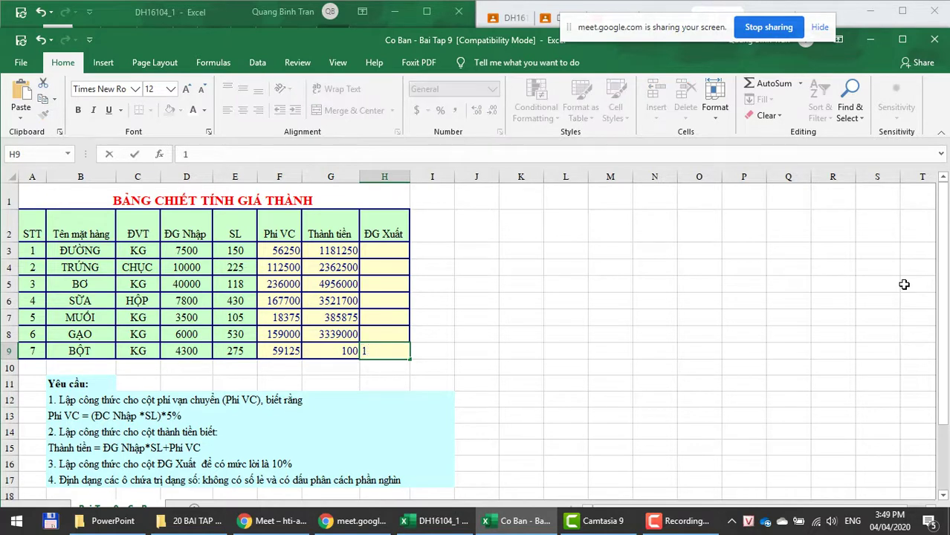
text(10)
key(Return)
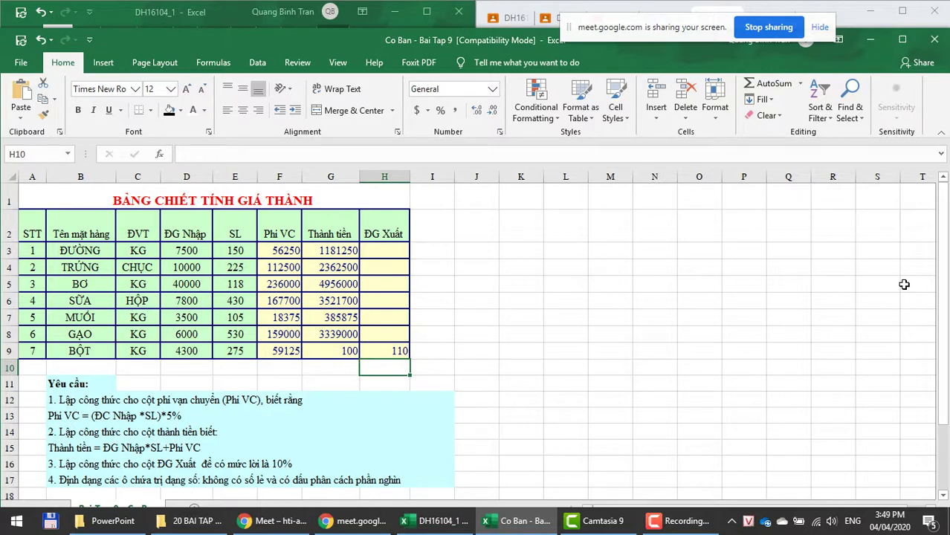
key(Up)
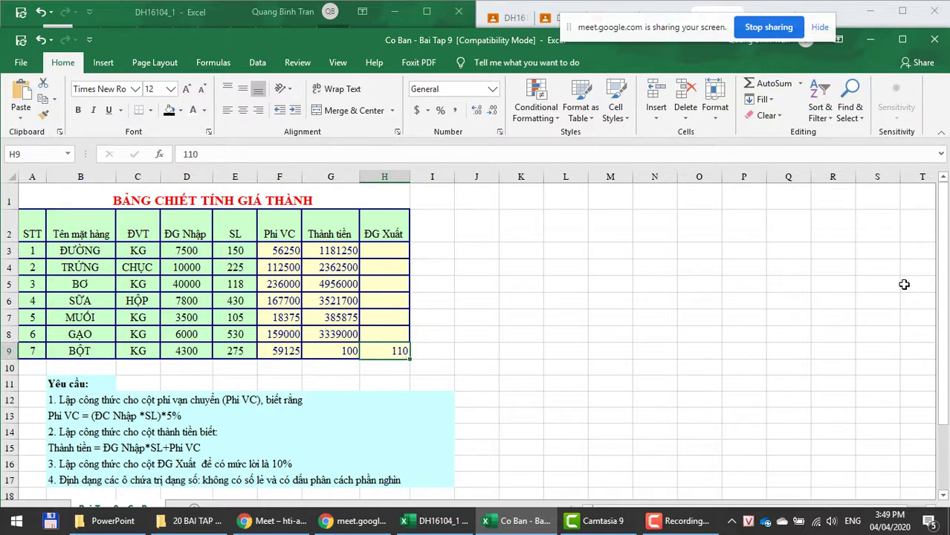
Step: Replace the sample ĐG Xuất value in H9 with the formula =G9*1.1
key(Left)
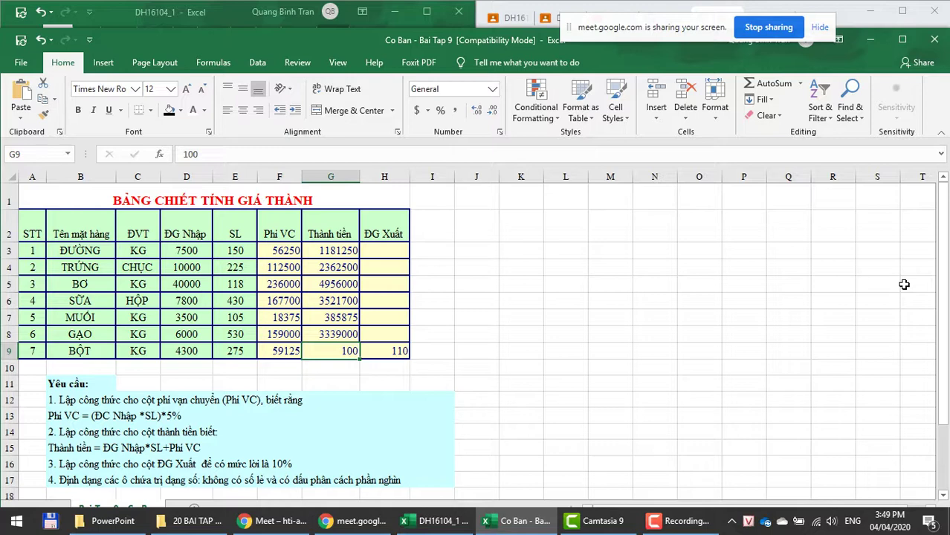
key(Right)
text(=)
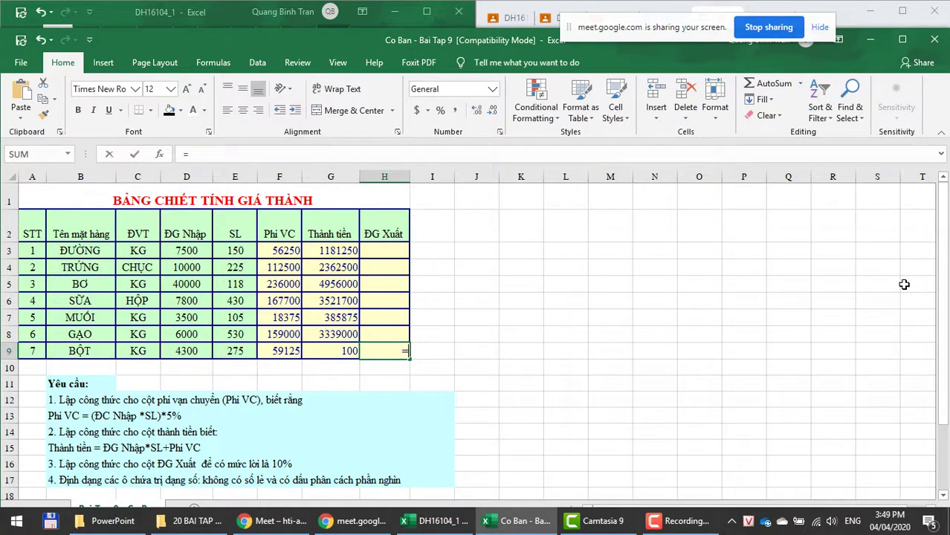
key(Left)
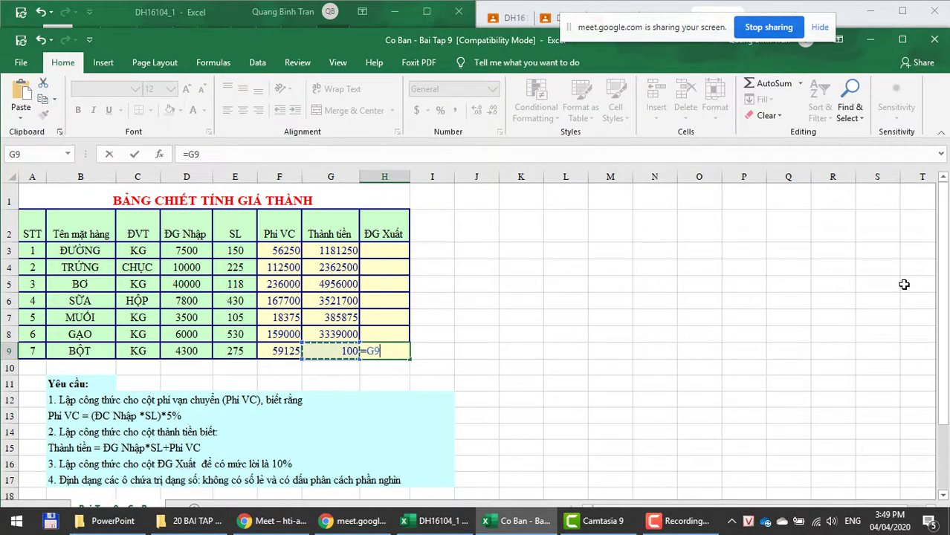
text(*)
text(1.)
text(1)
key(Return)
Step: Calculate =110/100 in the empty cell J8, clear that cell, and return to H9
key(Up)
key(Up)
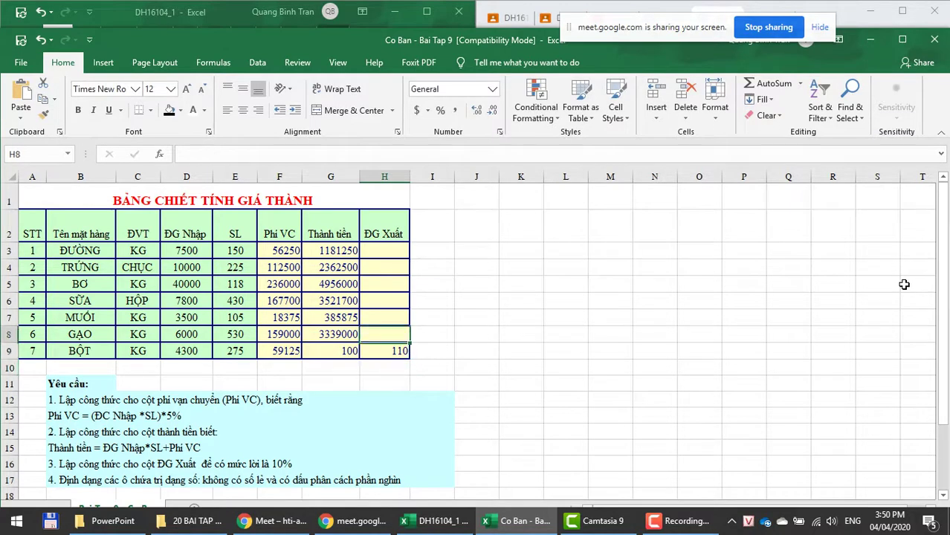
key(Right)
key(Right)
text(100)
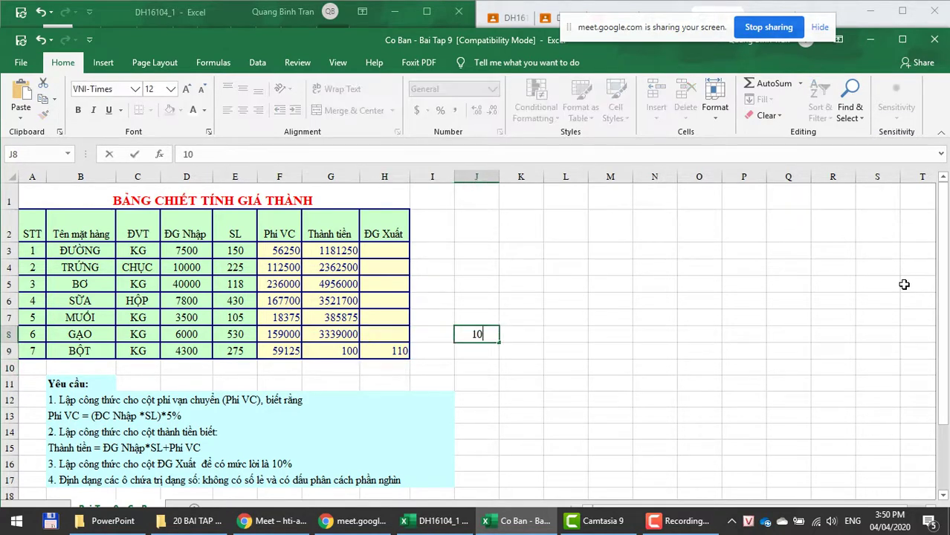
key(BackSpace)
key(BackSpace)
text(10/100)
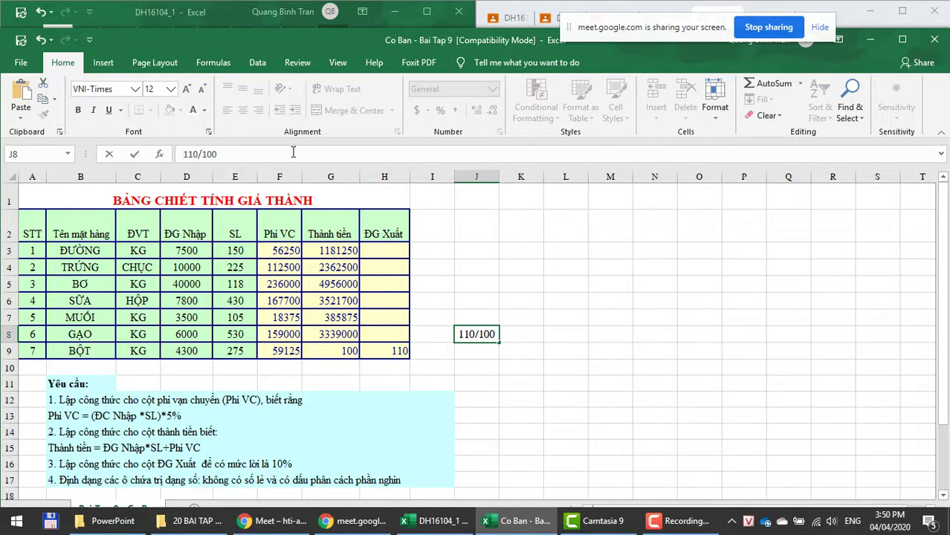
key(Home)
text(=)
key(Return)
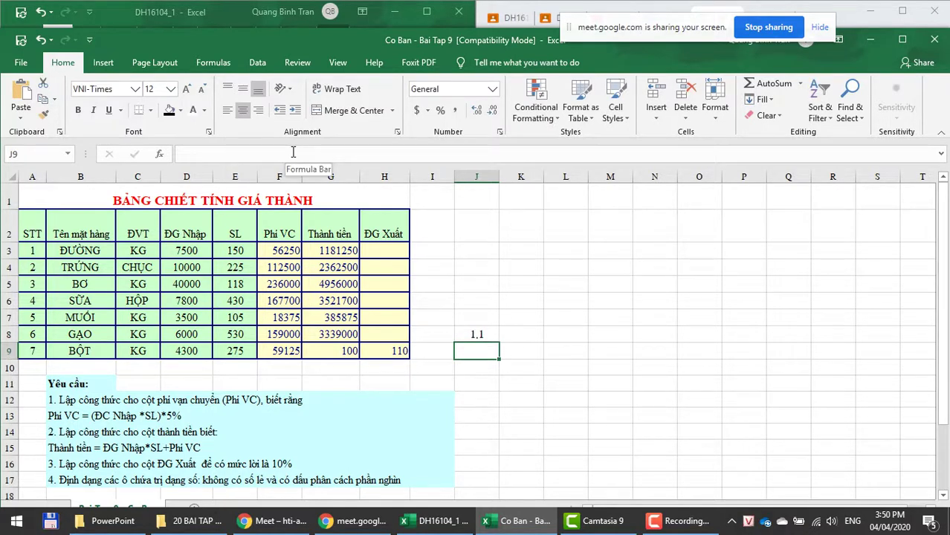
key(Up)
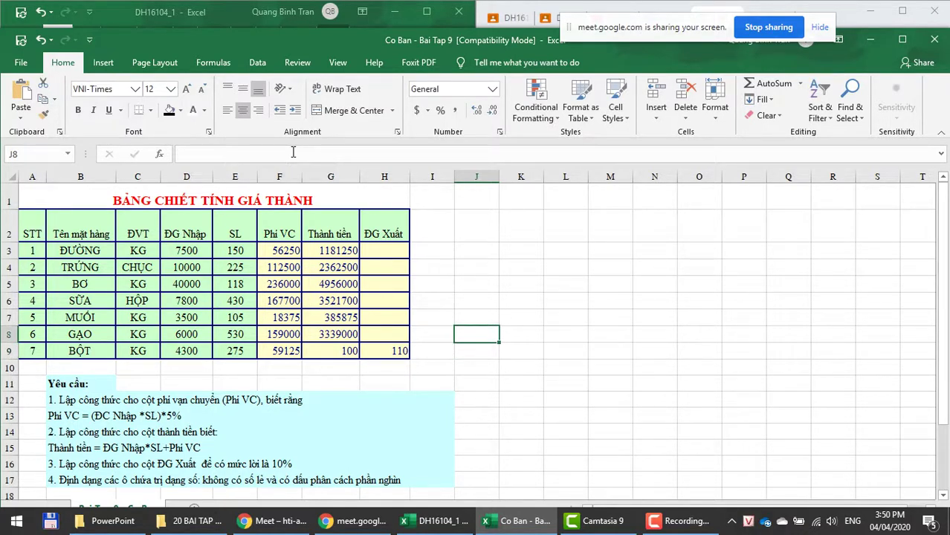
key(Delete)
key(Left)
key(Left)
key(Down)
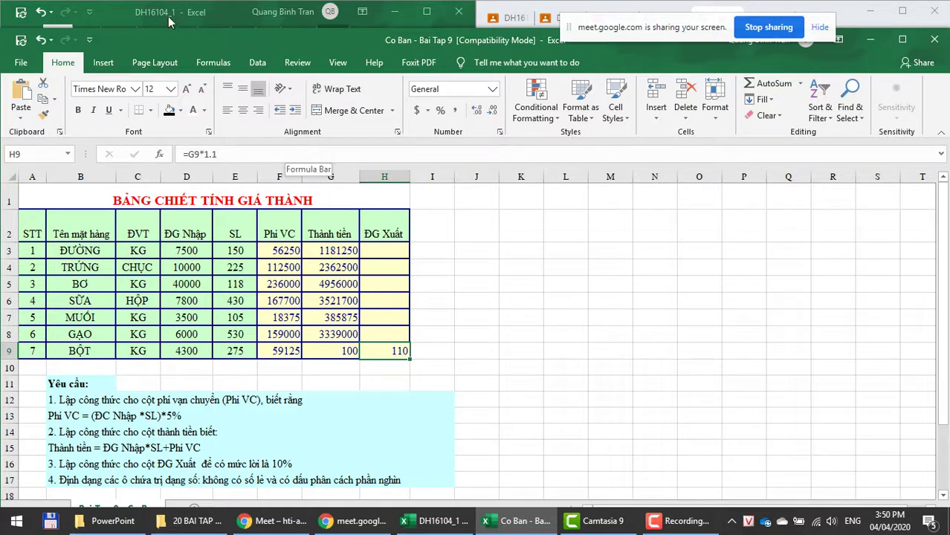
Step: Enter the ĐG Xuất formula =G3*1.1 in H3 and fill the Thành tiền and ĐG Xuất formulas down through row 9
click(392, 253)
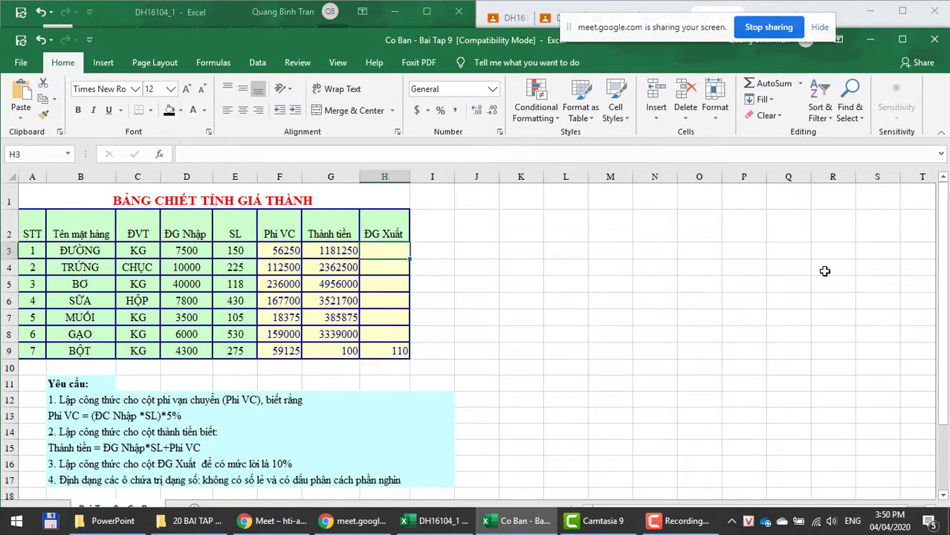
text(=)
key(Left)
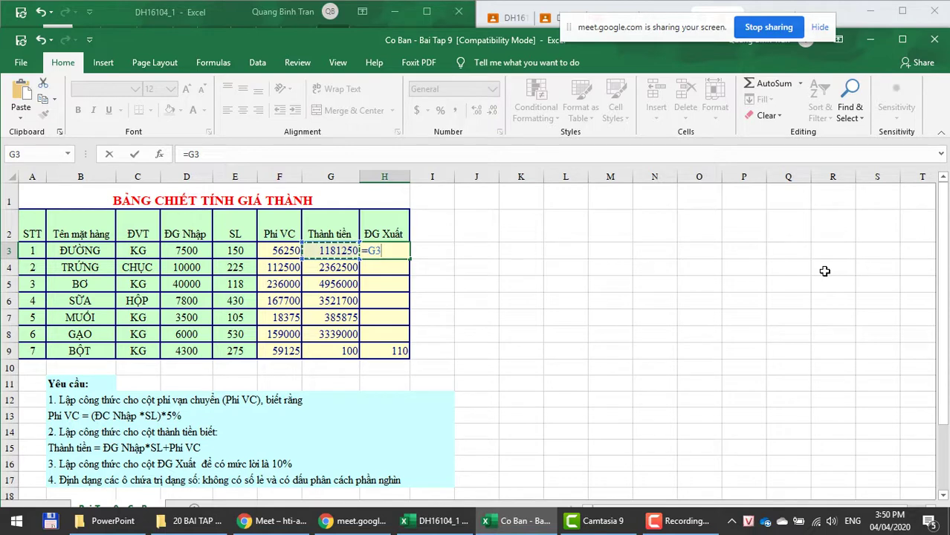
text(*1.1)
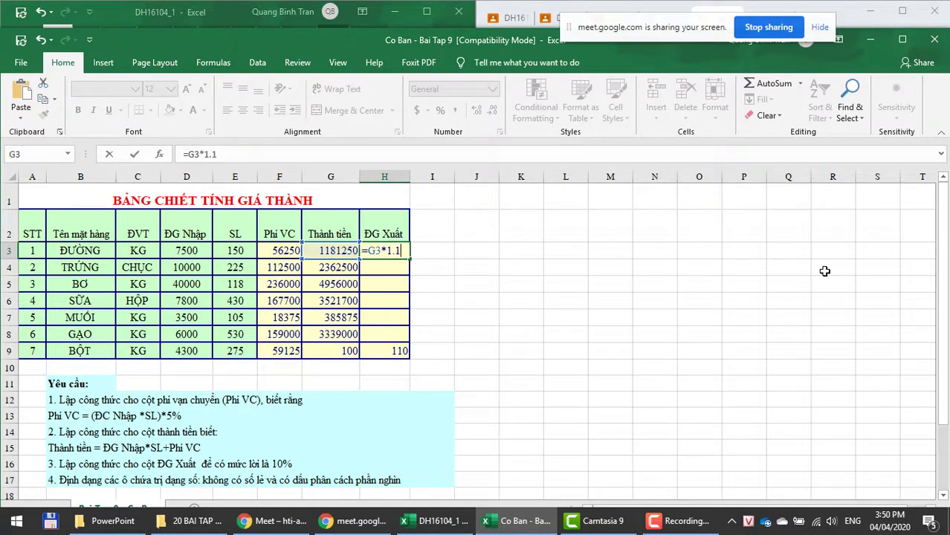
key(Return)
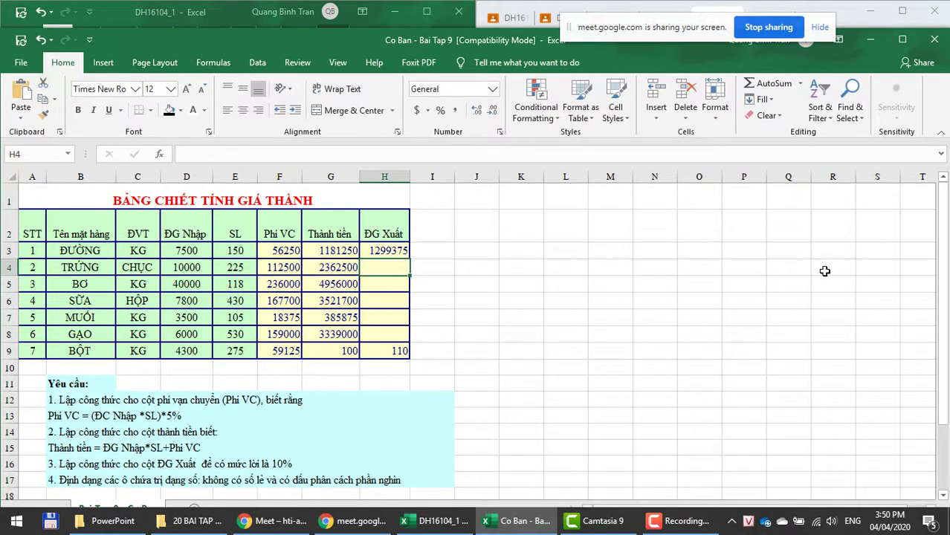
click(397, 250)
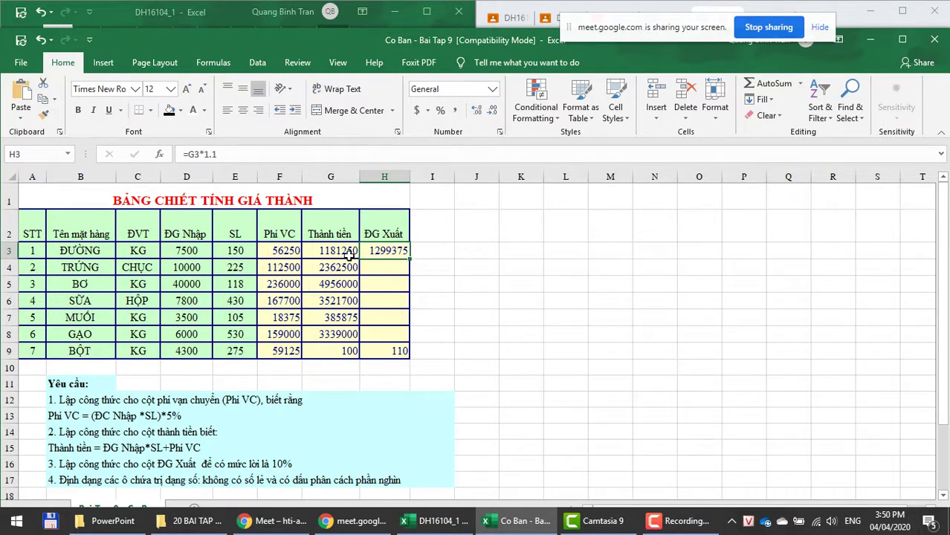
drag(346, 253, 409, 359)
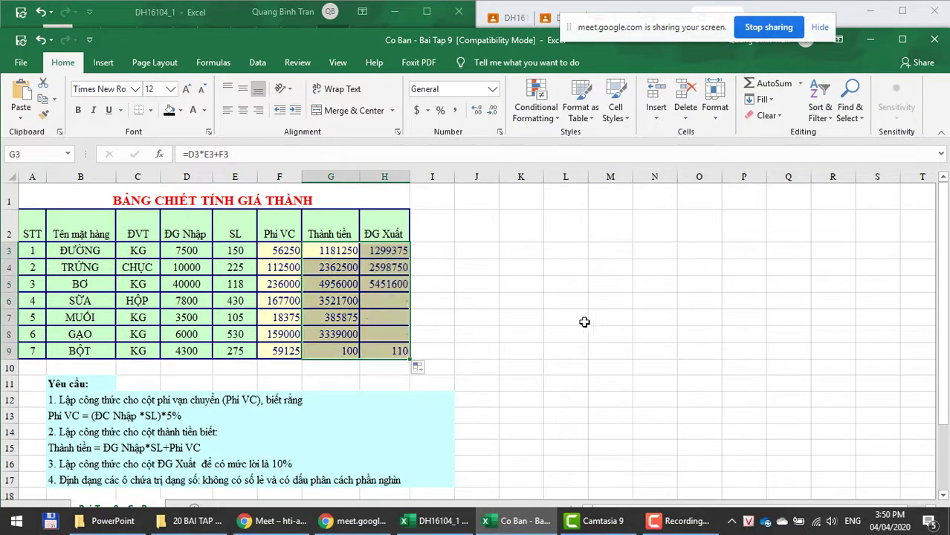
Step: Format the Thành tiền and ĐG Xuất values in G3:H9 with thousands separators and no decimal places
click(338, 251)
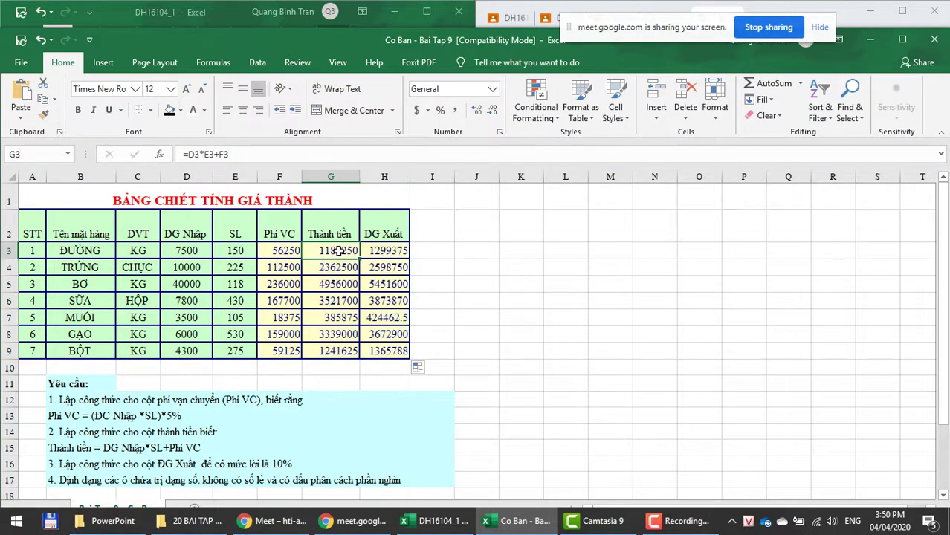
drag(338, 251, 387, 351)
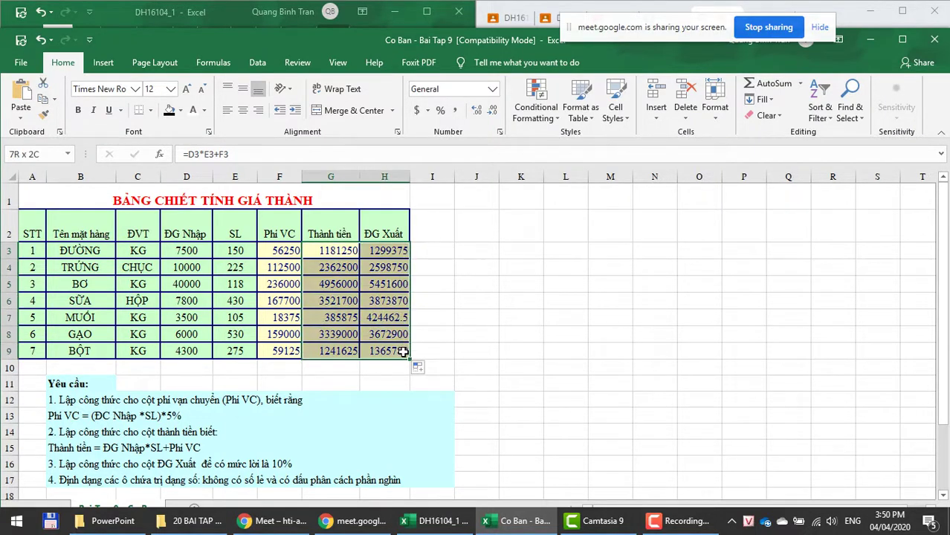
click(453, 111)
click(492, 111)
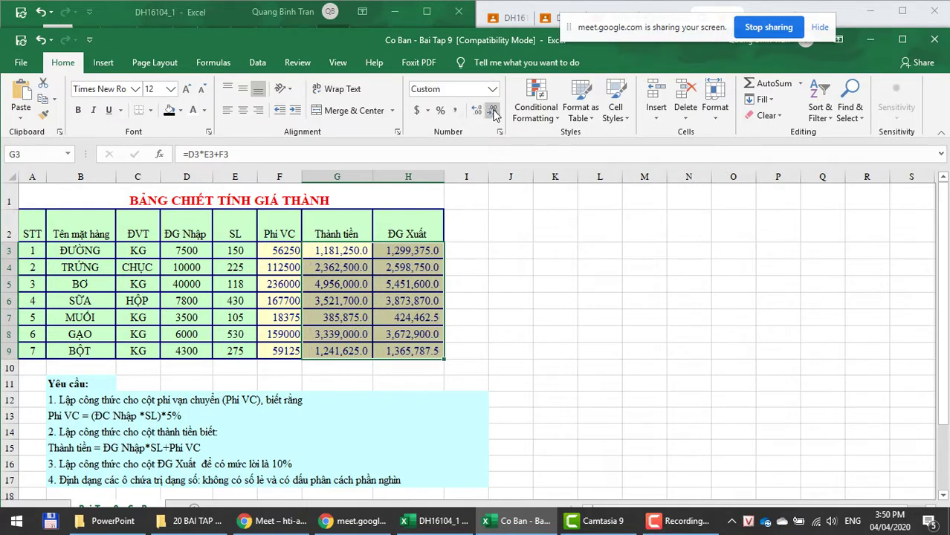
click(492, 110)
click(524, 336)
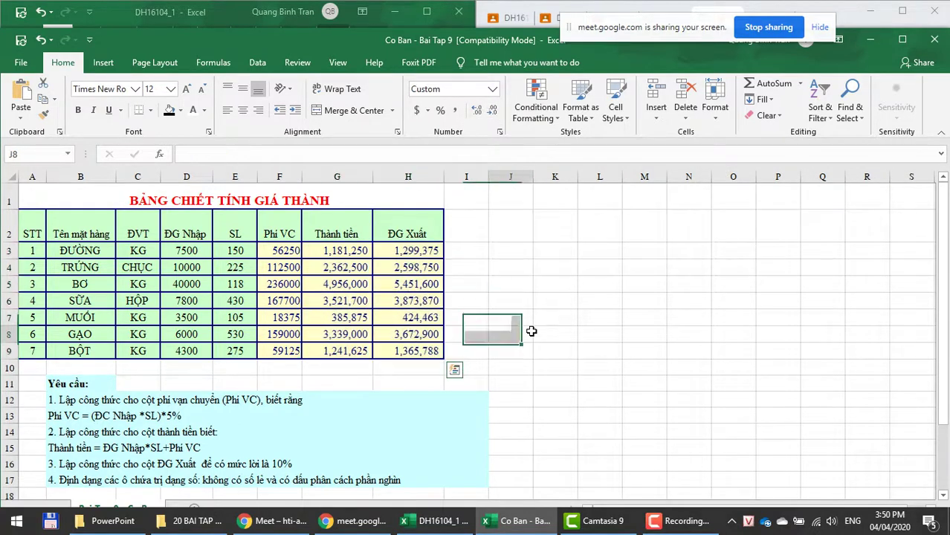
click(351, 251)
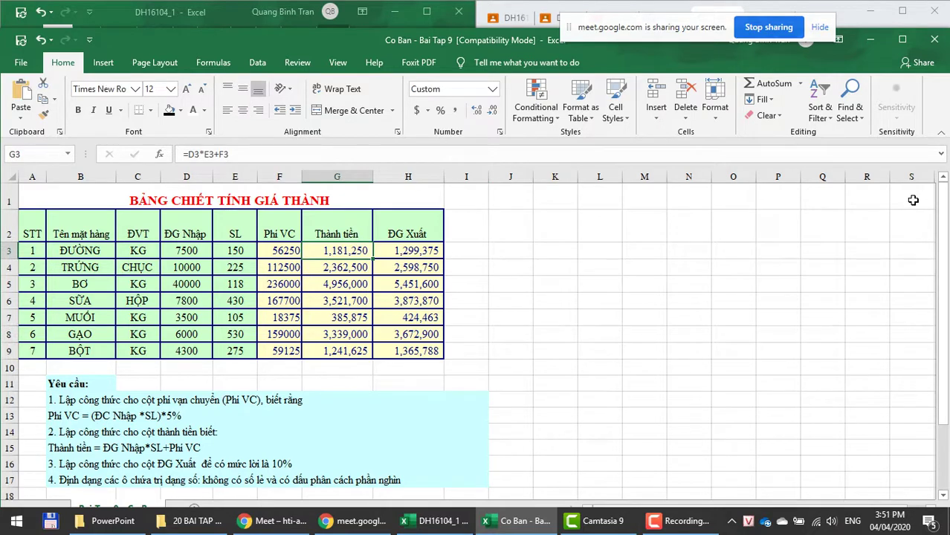
click(395, 252)
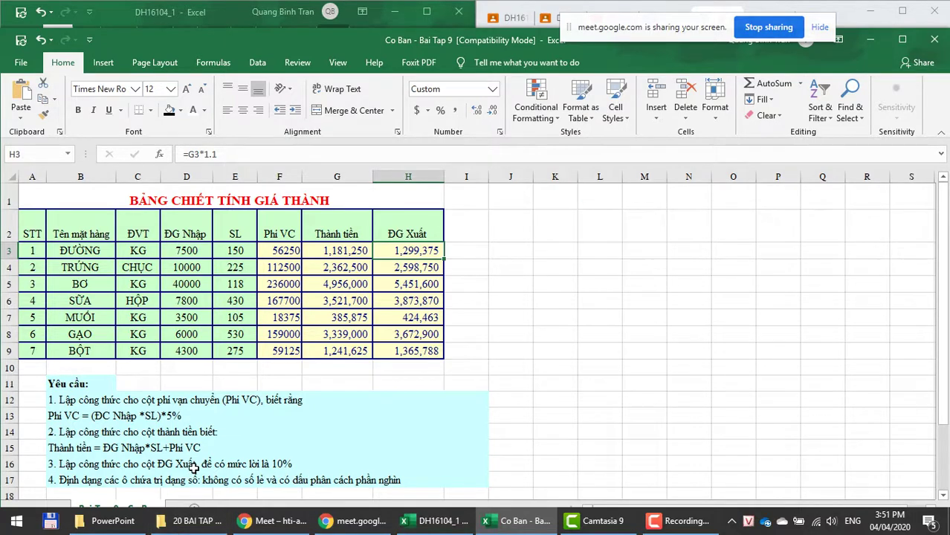
scroll(193, 468, down, 1)
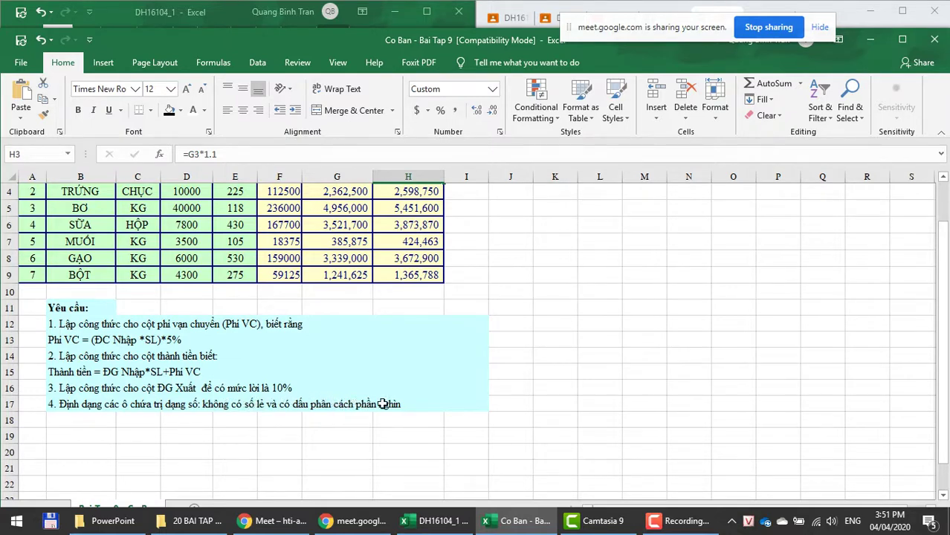
scroll(549, 369, up, 1)
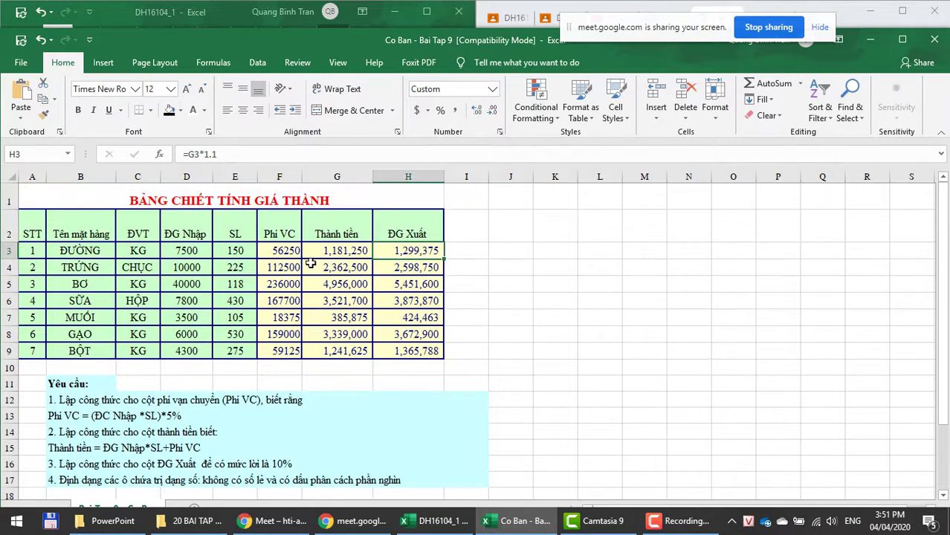
Step: Apply thousands separators without decimals to the ĐG Nhập, SL and Phí VC values in D3:F9
drag(279, 250, 173, 358)
click(455, 110)
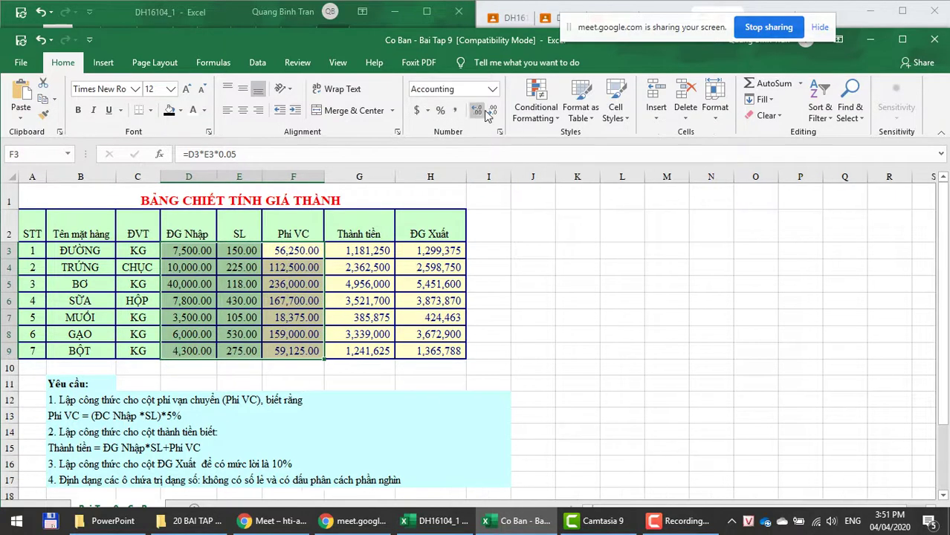
click(492, 116)
click(492, 115)
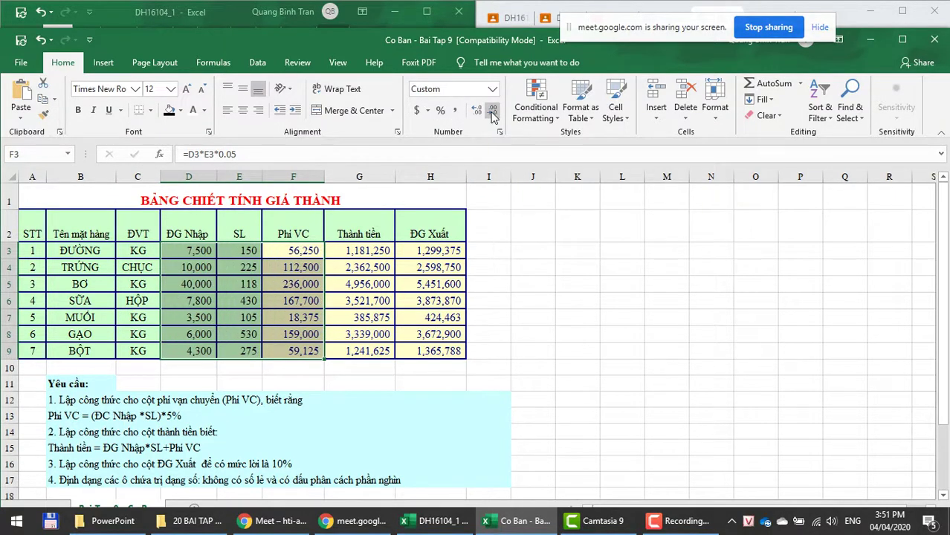
click(726, 313)
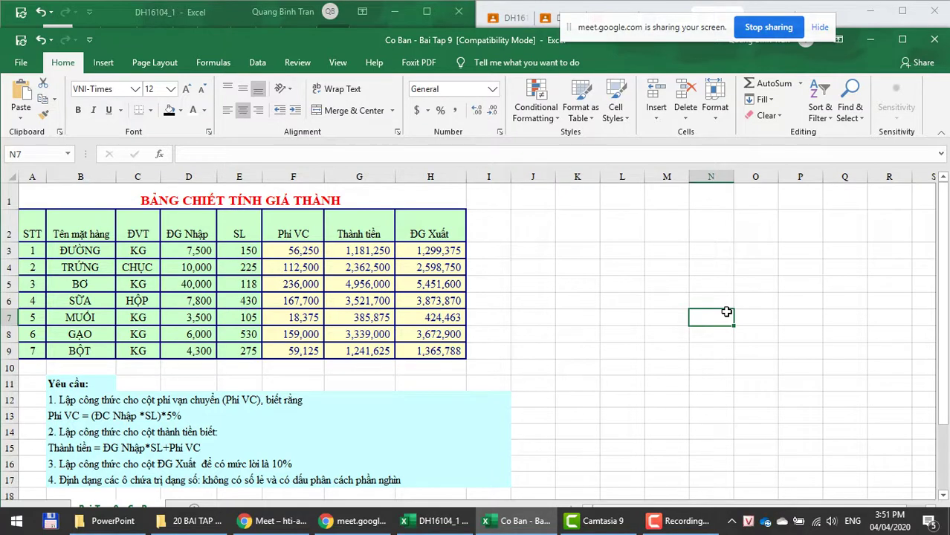